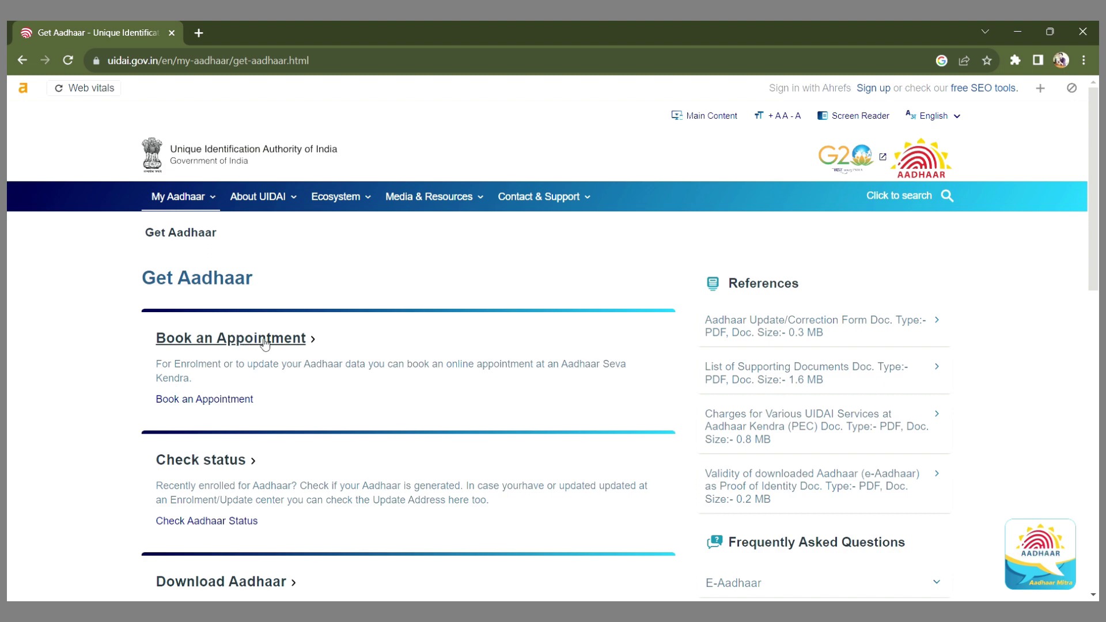
Open appointment booking and choose the Registrar-run Aadhaar Seva Kendra option
{"action": "left_click", "coordinate": [270, 343]}
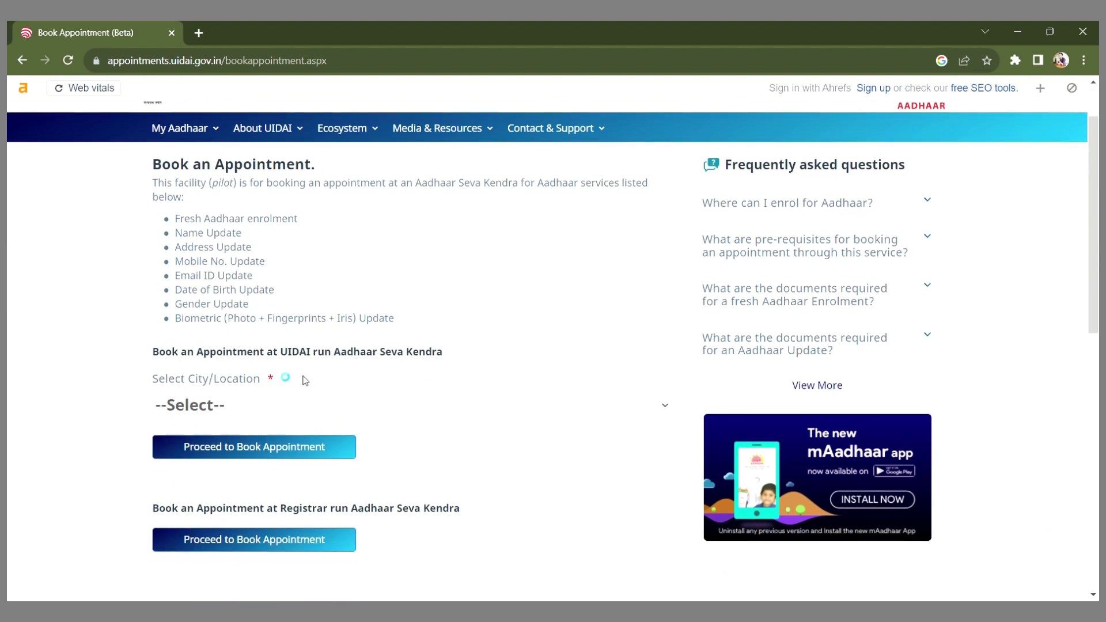
{"action": "scroll", "coordinate": [277, 268], "scroll_direction": "down", "scroll_amount": 3}
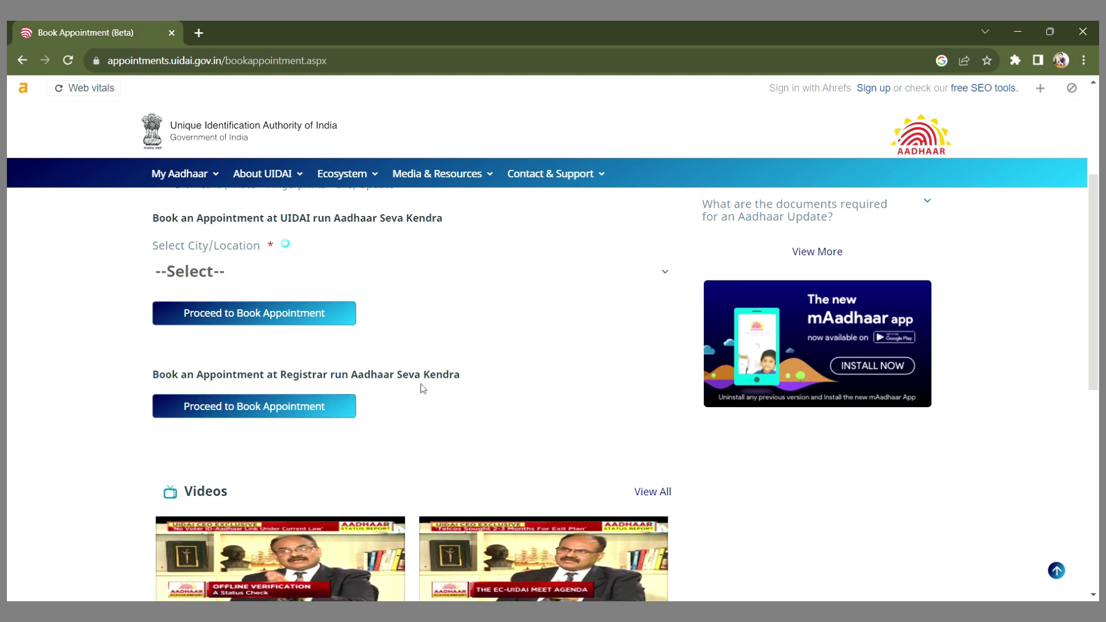
{"action": "left_click", "coordinate": [293, 411]}
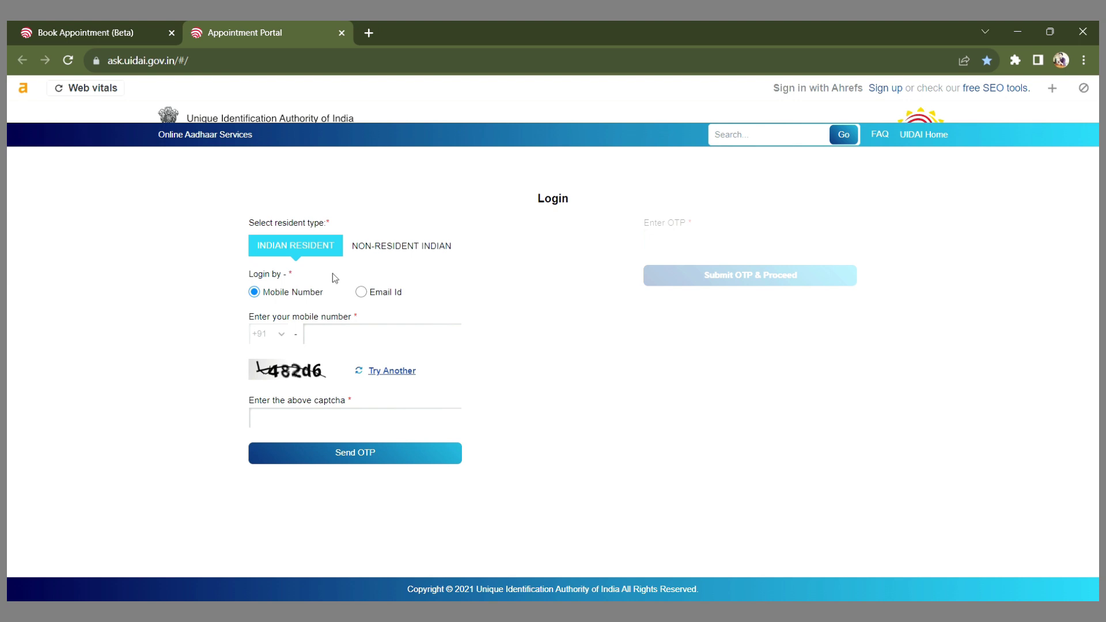
Enter the registered mobile number and the captcha to request a login OTP
{"action": "left_click", "coordinate": [372, 338]}
{"action": "left_click", "coordinate": [290, 419]}
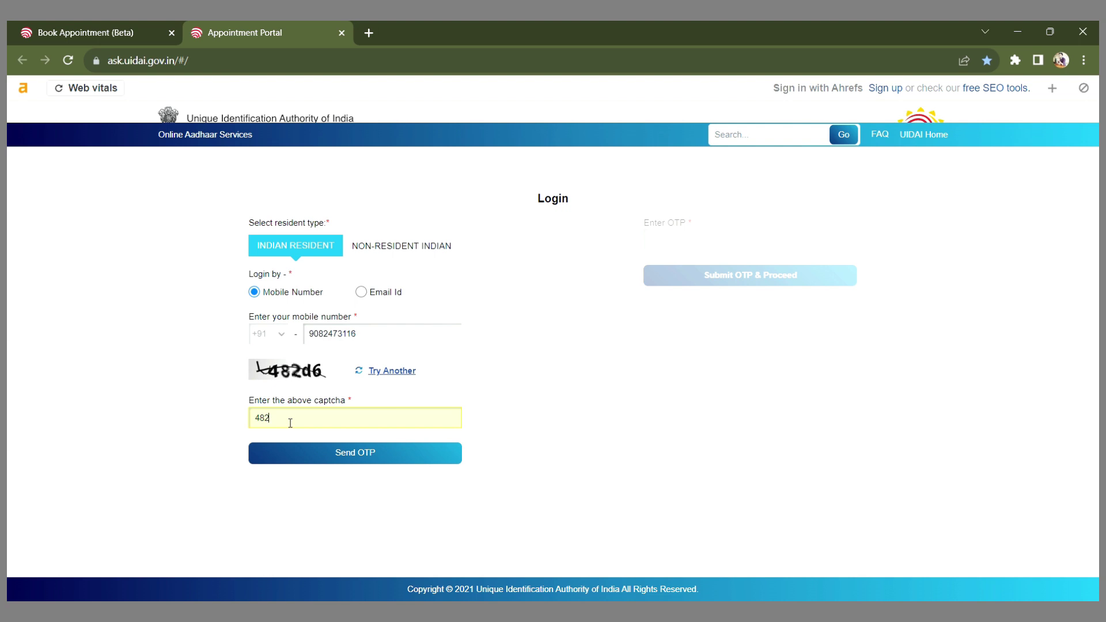
{"action": "left_click", "coordinate": [329, 453]}
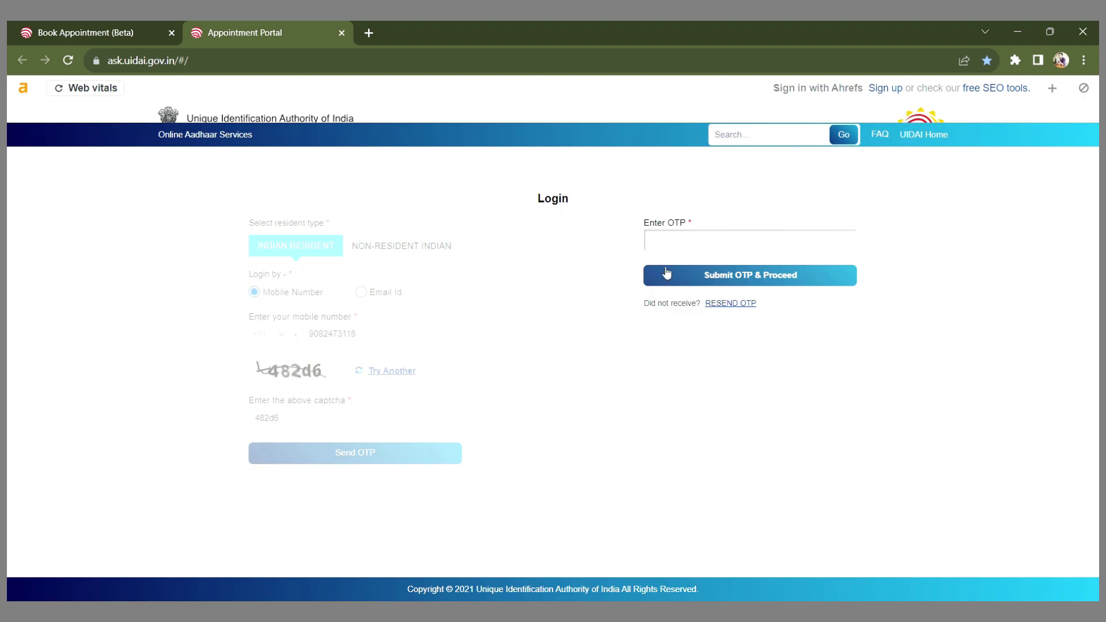
Log in to the portal with the received OTP
{"action": "left_click", "coordinate": [670, 243]}
{"action": "left_click", "coordinate": [763, 281]}
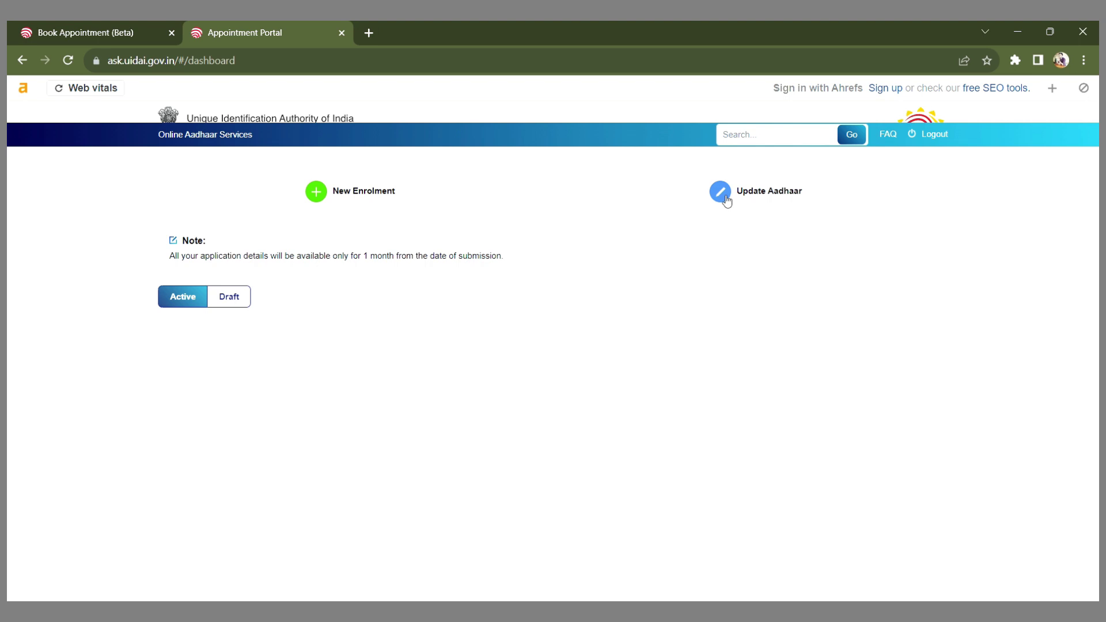
Start an Aadhaar update with the resident's name and Aadhaar number, ticking Mobile Number
{"action": "left_click", "coordinate": [728, 201]}
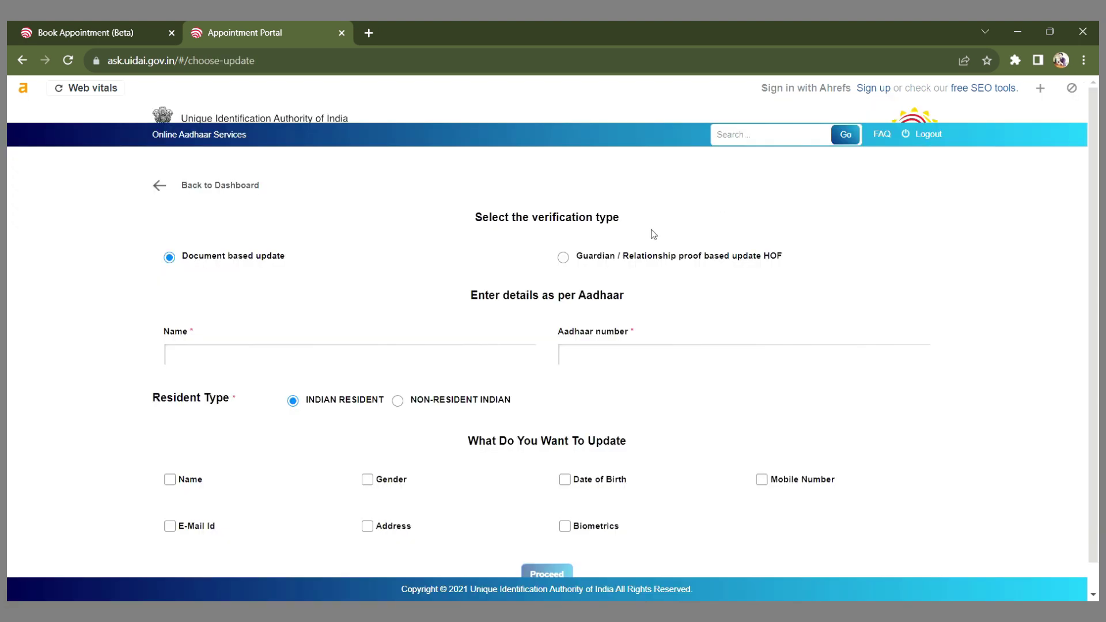
{"action": "scroll", "coordinate": [612, 243], "scroll_direction": "down", "scroll_amount": 1}
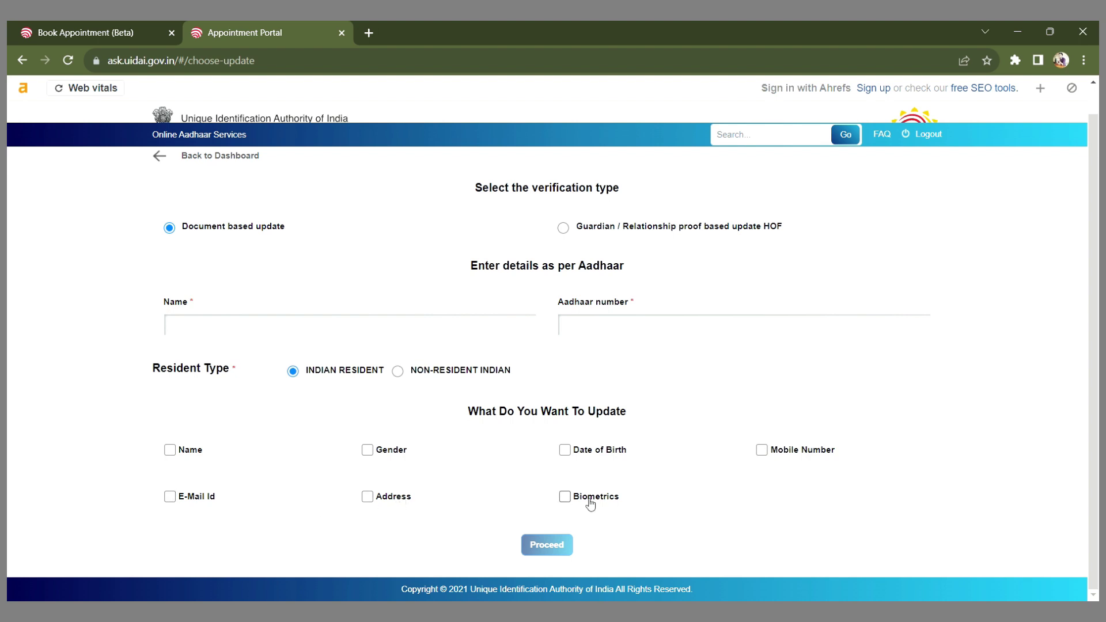
{"action": "left_click", "coordinate": [293, 330]}
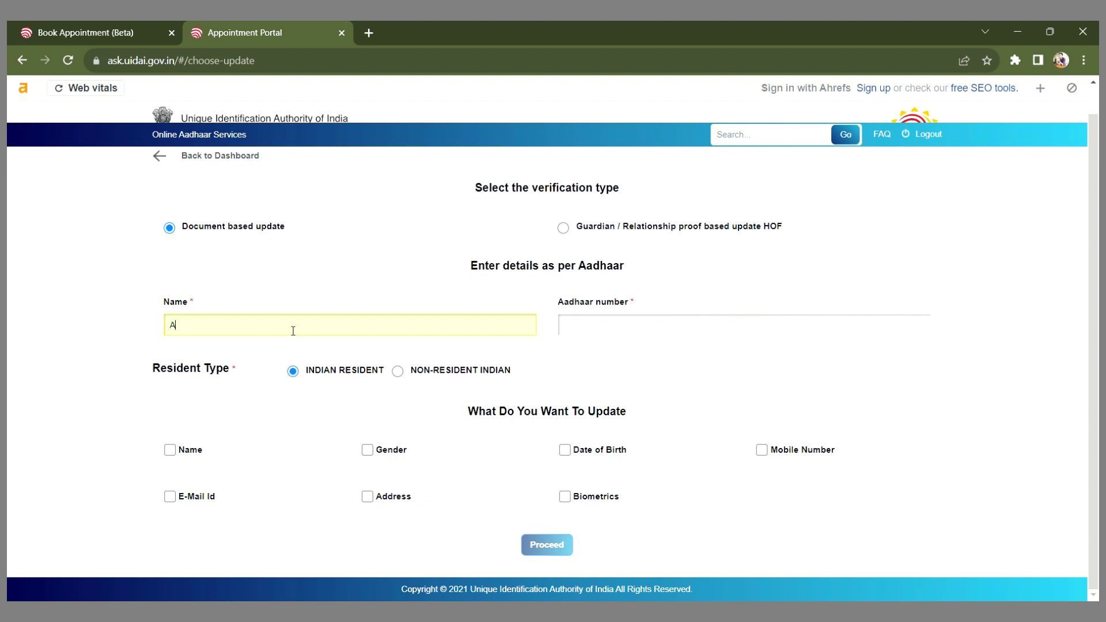
{"action": "key", "text": "Tab"}
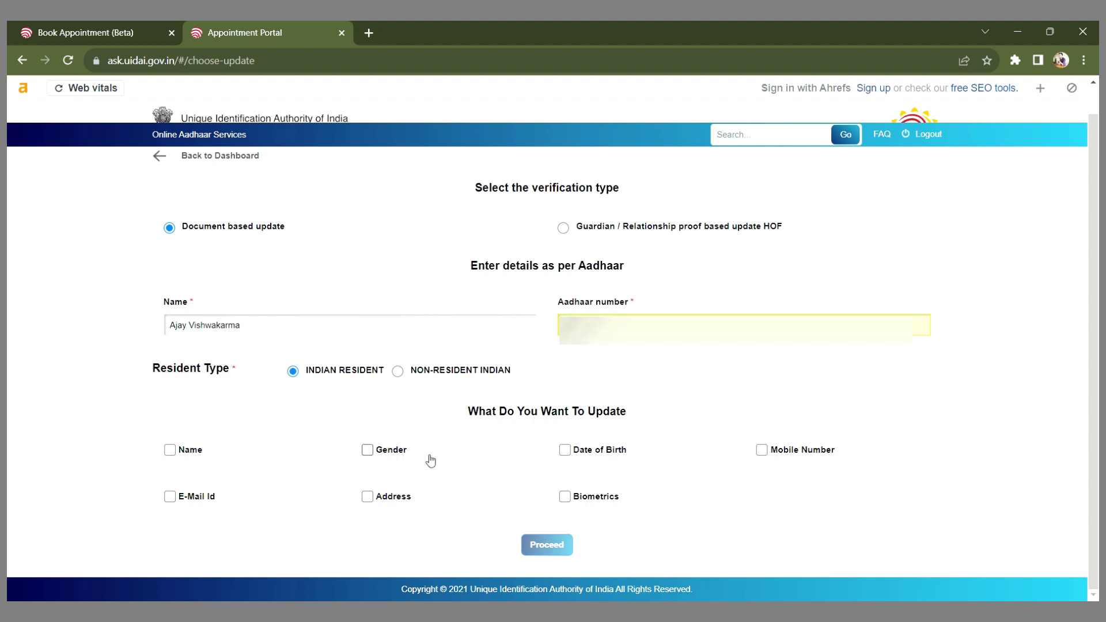
{"action": "left_click", "coordinate": [767, 453]}
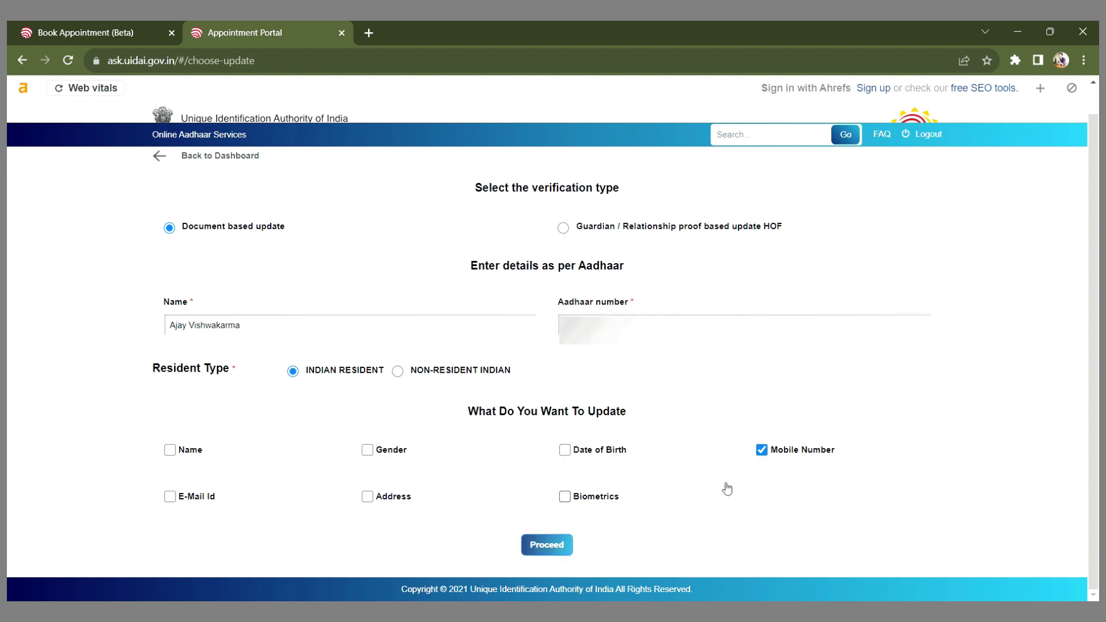
{"action": "left_click", "coordinate": [555, 550]}
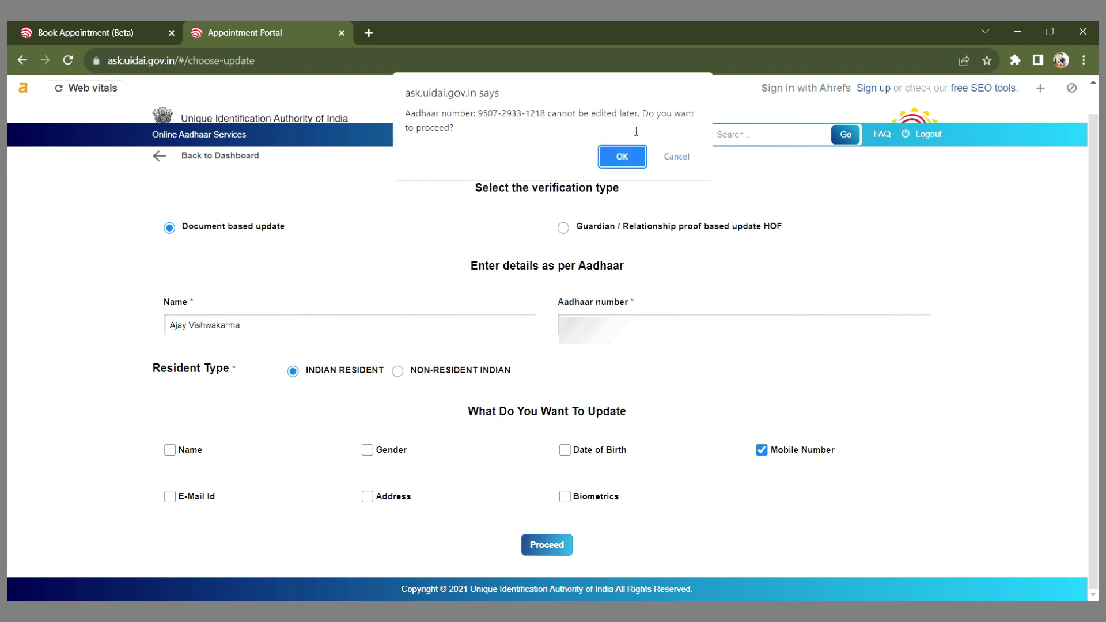
Confirm the Aadhaar number notice and replace the old mobile number with the new one
{"action": "left_click", "coordinate": [620, 159]}
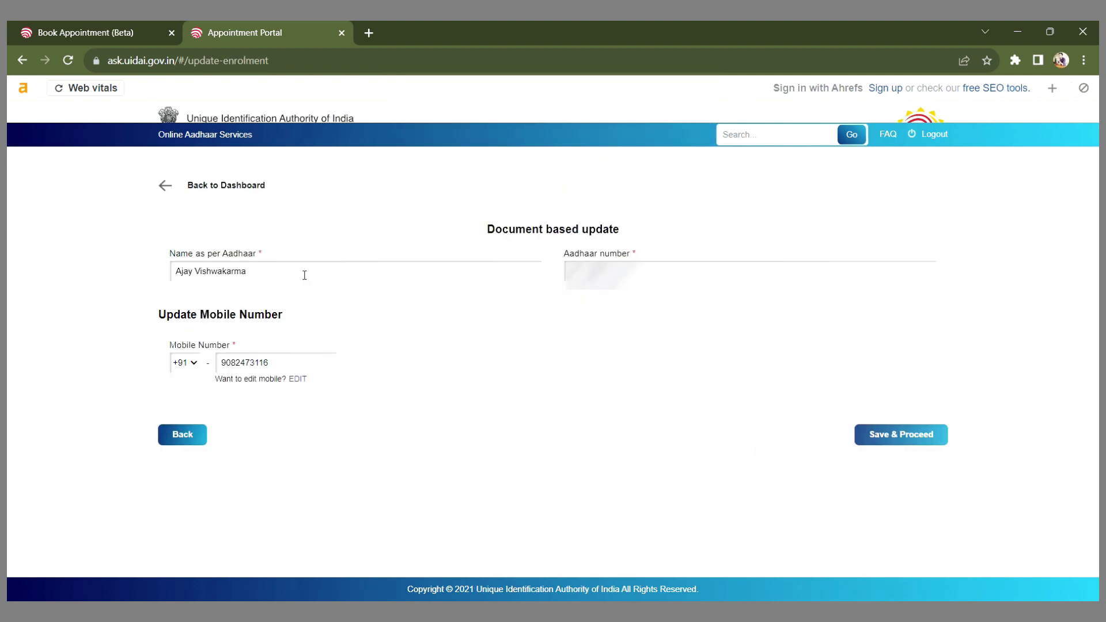
{"action": "left_click", "coordinate": [300, 380]}
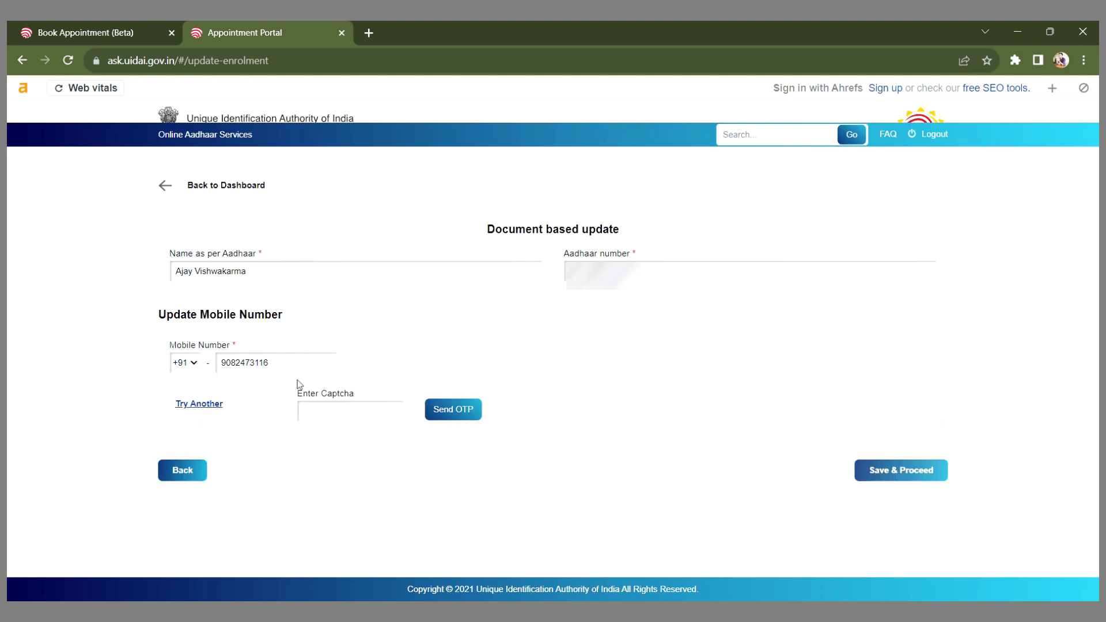
{"action": "left_click", "coordinate": [293, 370]}
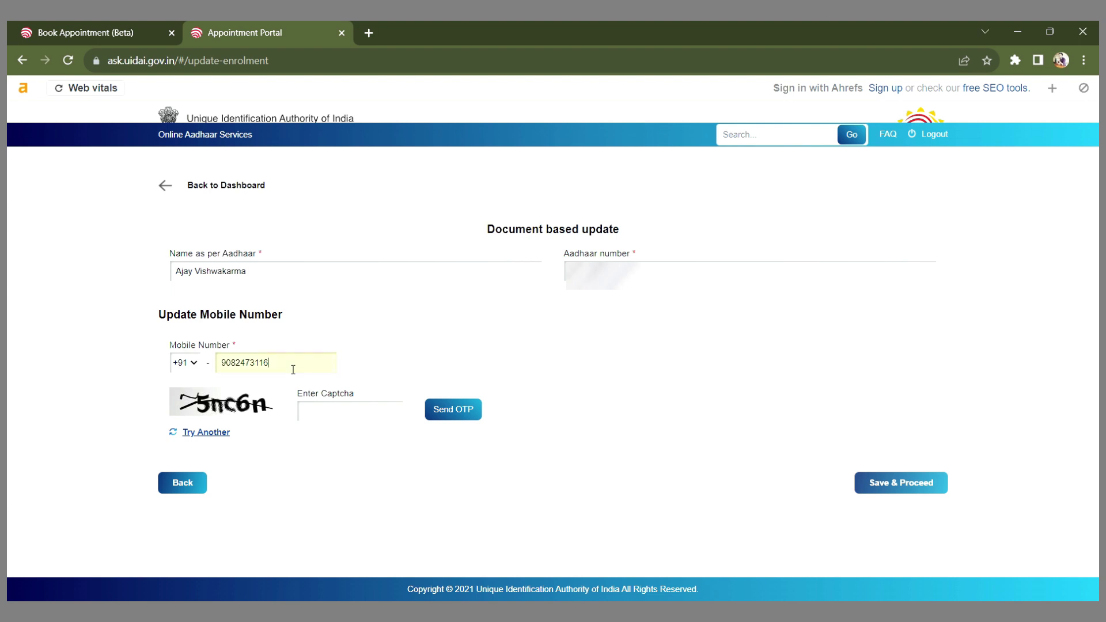
{"action": "key", "text": "BackSpace"}
{"action": "key", "text": "BackSpace"}
{"action": "key", "text": "BackSpace"}
{"action": "key", "text": "BackSpace"}
{"action": "key", "text": "BackSpace"}
{"action": "key", "text": "BackSpace"}
{"action": "key", "text": "BackSpace"}
{"action": "key", "text": "BackSpace"}
{"action": "key", "text": "BackSpace"}
{"action": "key", "text": "BackSpace"}
{"action": "left_click", "coordinate": [276, 413]}
{"action": "key", "text": "ctrl+a"}
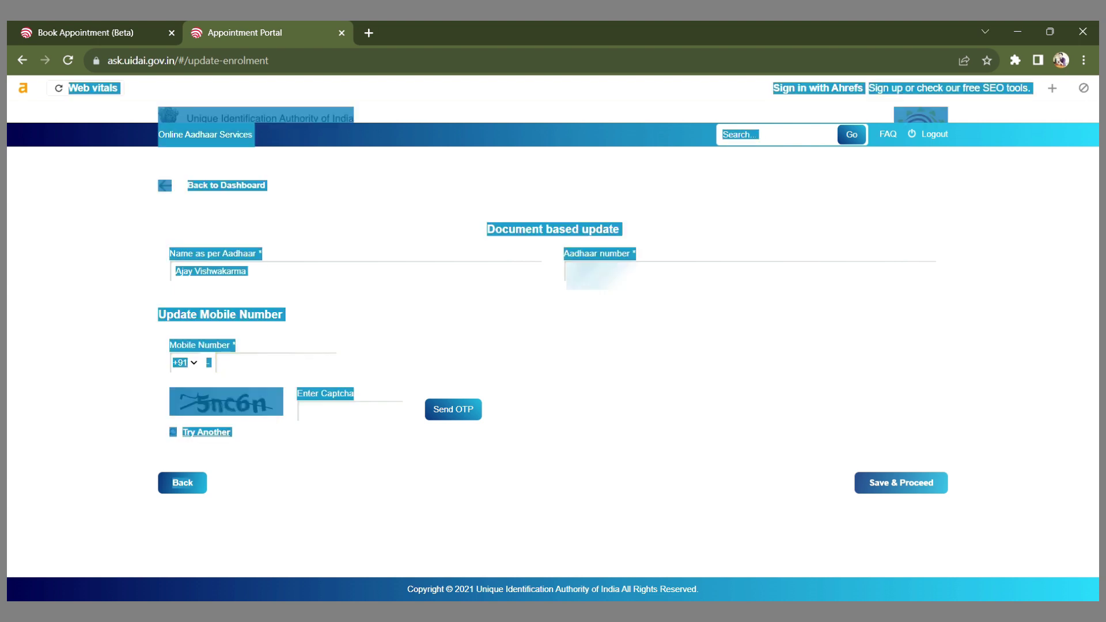
{"action": "left_click", "coordinate": [275, 362]}
{"action": "key", "text": "ctrl+v"}
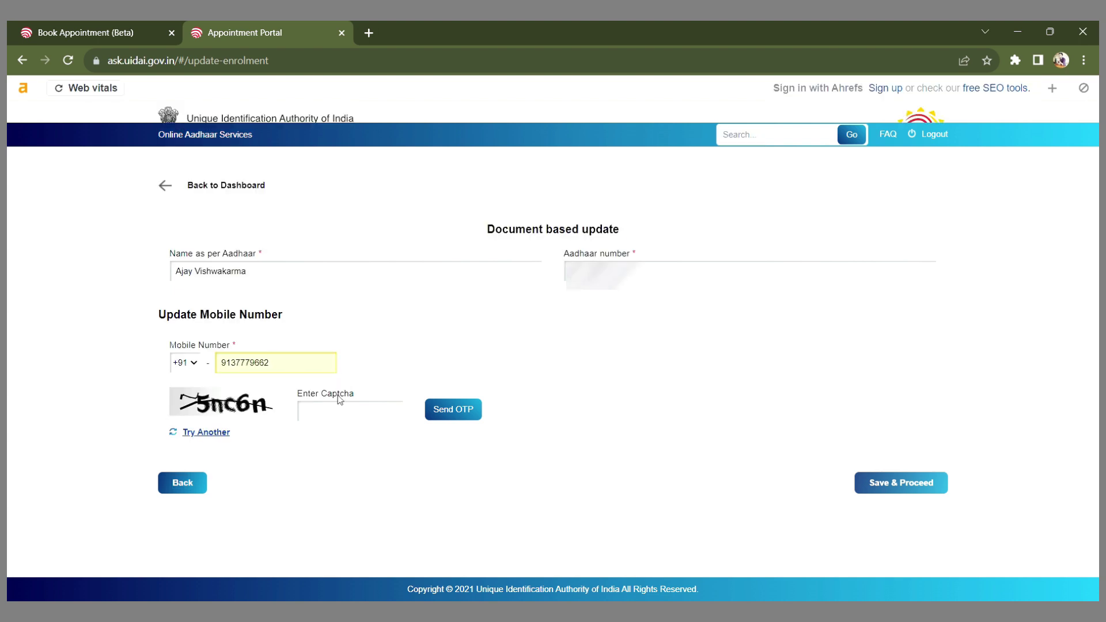
Verify the new mobile number using the captcha and the OTP sent to it
{"action": "left_click", "coordinate": [347, 426]}
{"action": "type", "text": "5nc6n"}
{"action": "left_click", "coordinate": [447, 413]}
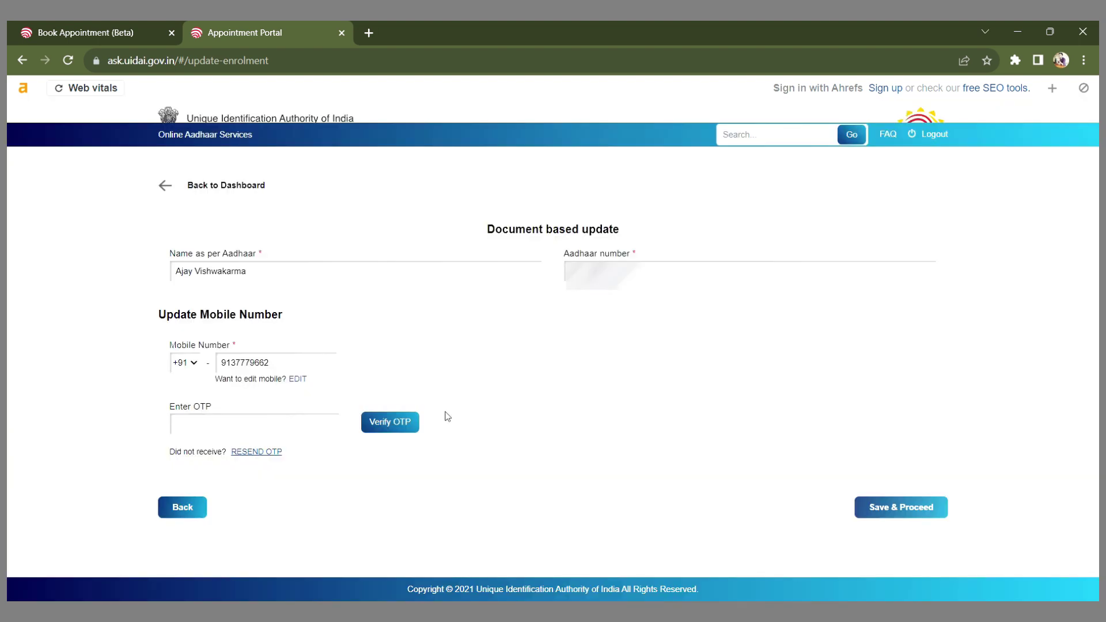
{"action": "left_click", "coordinate": [285, 425]}
{"action": "left_click", "coordinate": [389, 424]}
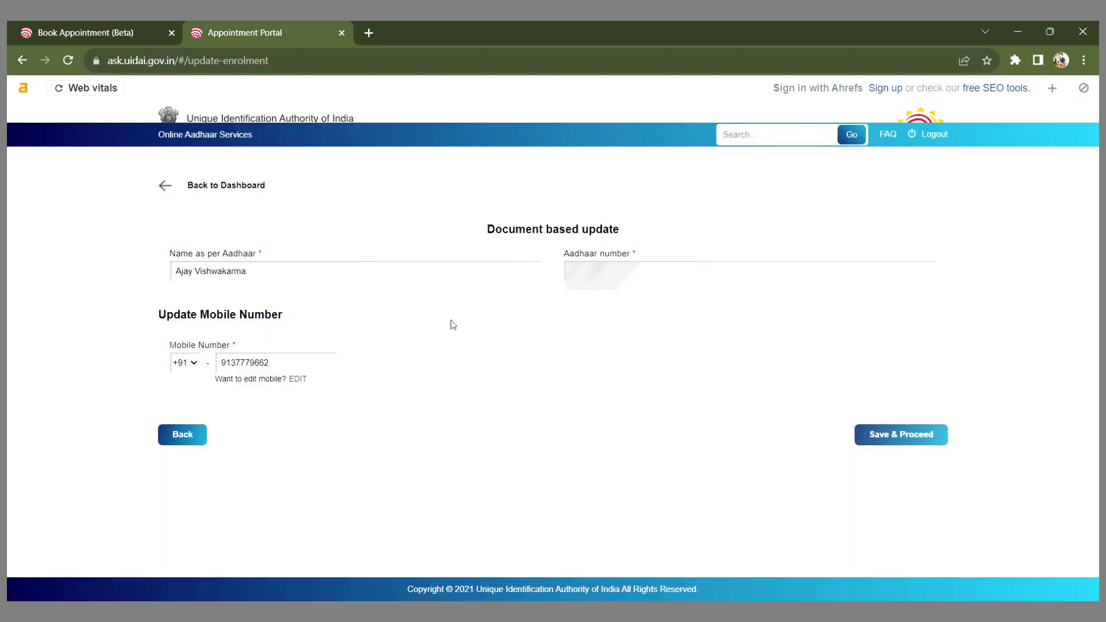
Save the mobile-number update, accept the disclosure on review, and submit the application
{"action": "left_click", "coordinate": [879, 438]}
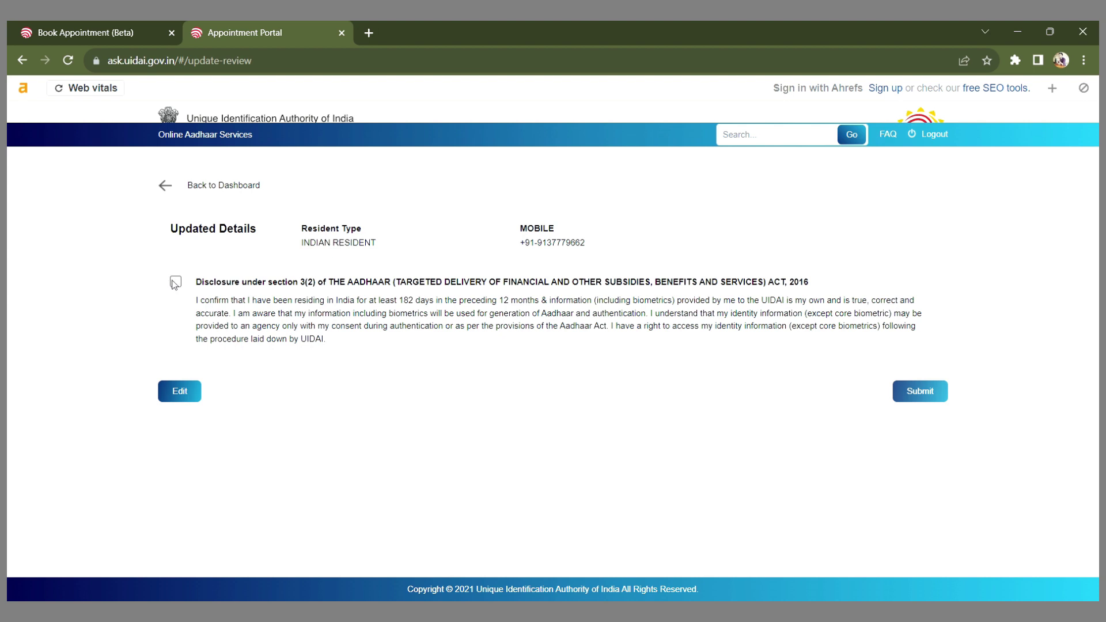
{"action": "left_click", "coordinate": [176, 284]}
{"action": "left_click", "coordinate": [929, 398]}
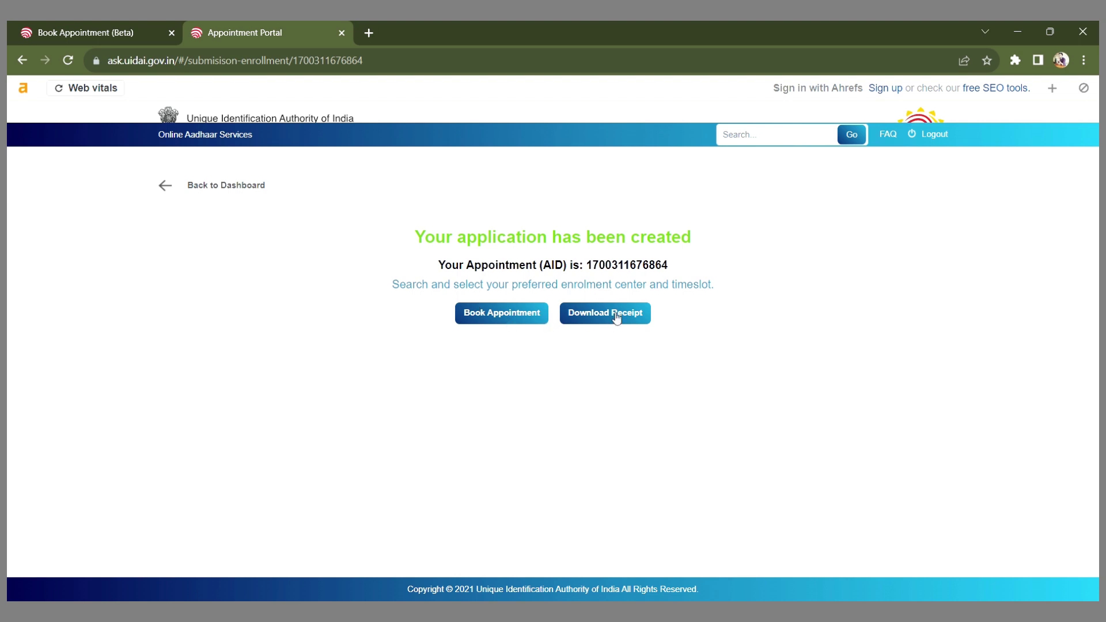
Search centres by pincode 421201 and book at Indusind Bank Dombivali East Branch
{"action": "left_click", "coordinate": [540, 317]}
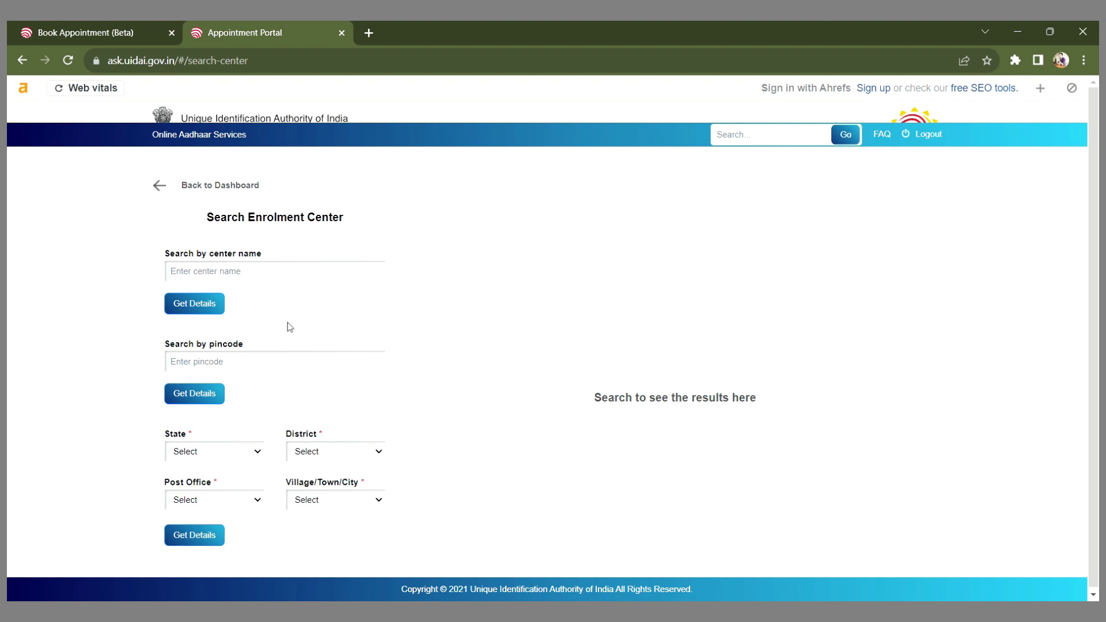
{"action": "left_click", "coordinate": [234, 362]}
{"action": "type", "text": "421201"}
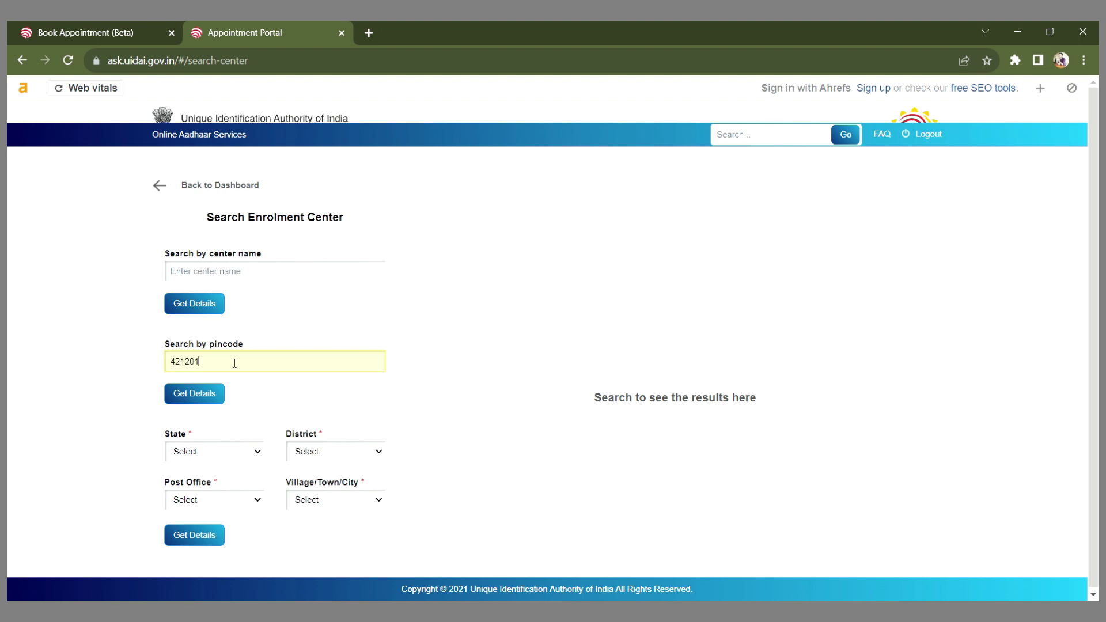
{"action": "left_click", "coordinate": [188, 393]}
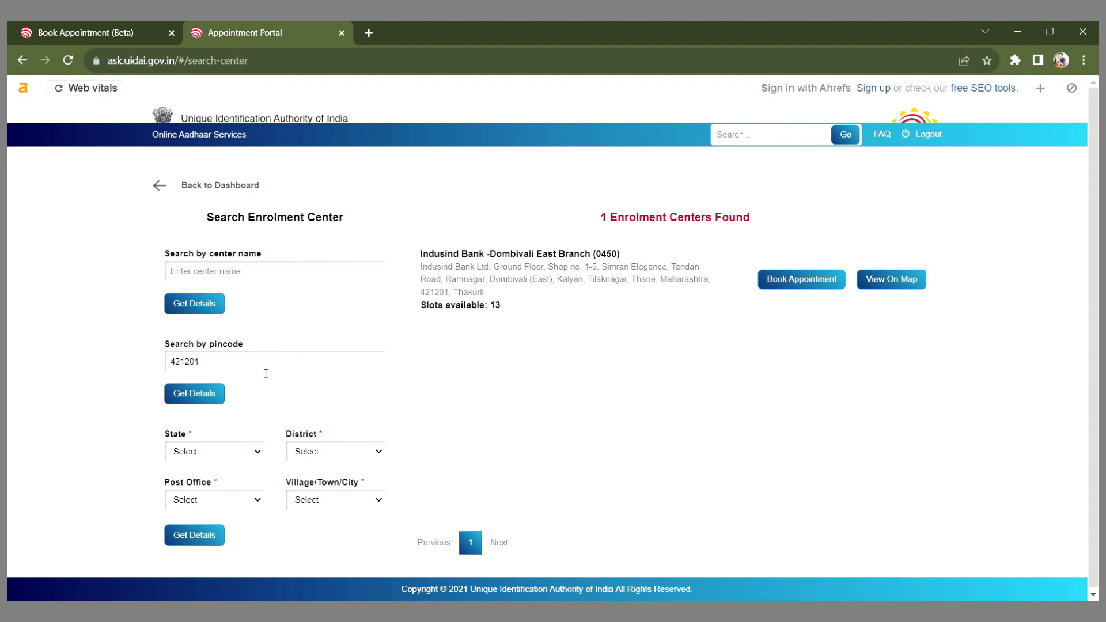
{"action": "left_click", "coordinate": [803, 279]}
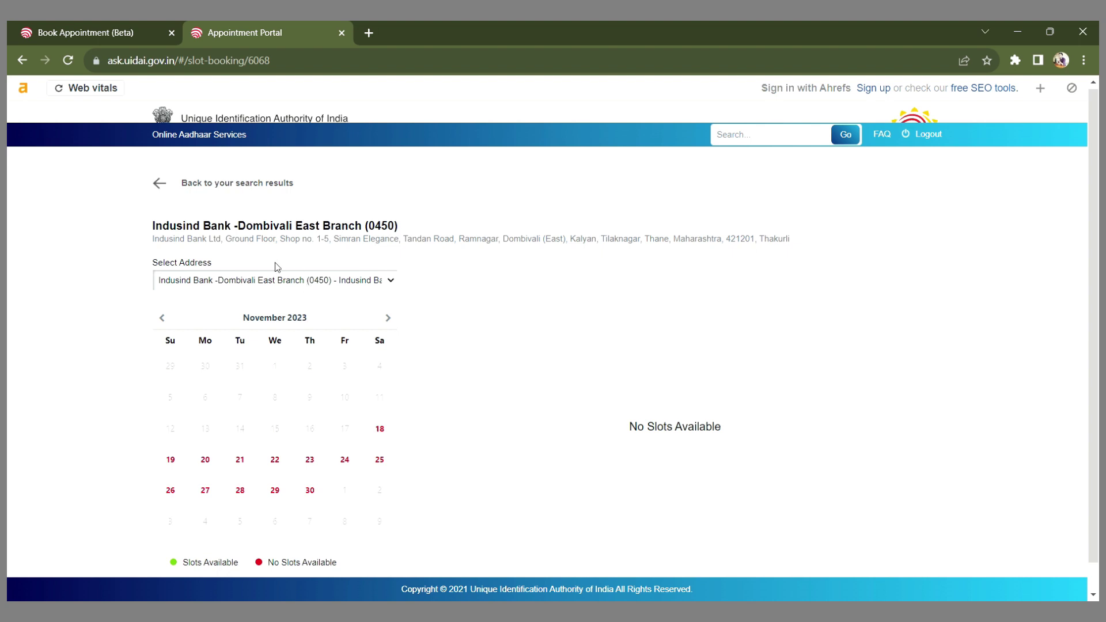
Move the slot calendar forward from November to December 2023
{"action": "scroll", "coordinate": [276, 267], "scroll_direction": "down", "scroll_amount": 1}
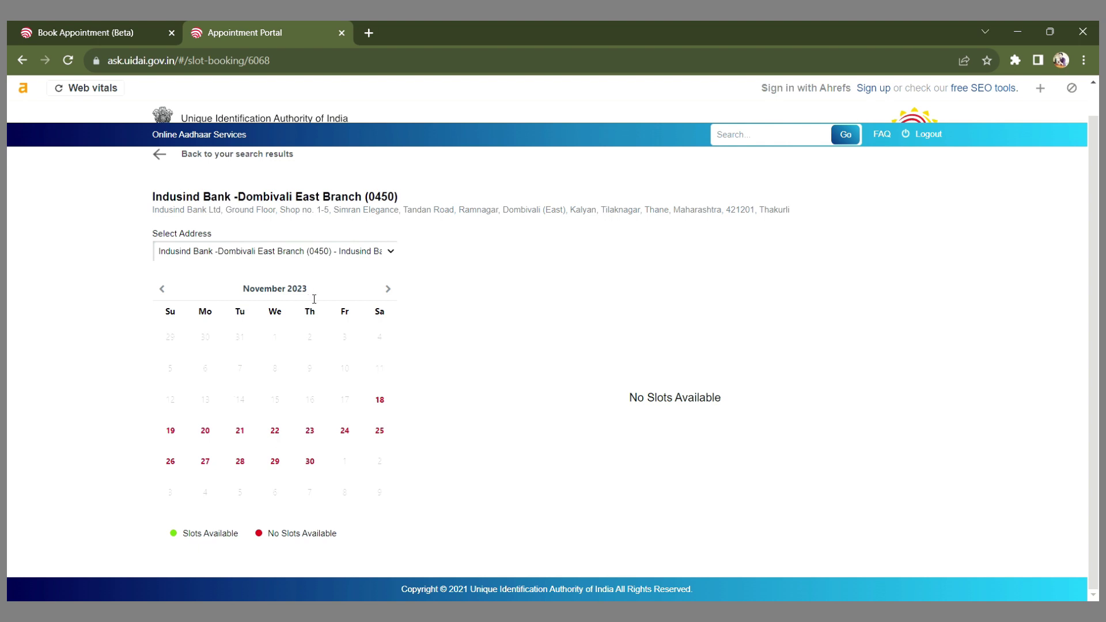
{"action": "left_click", "coordinate": [389, 290]}
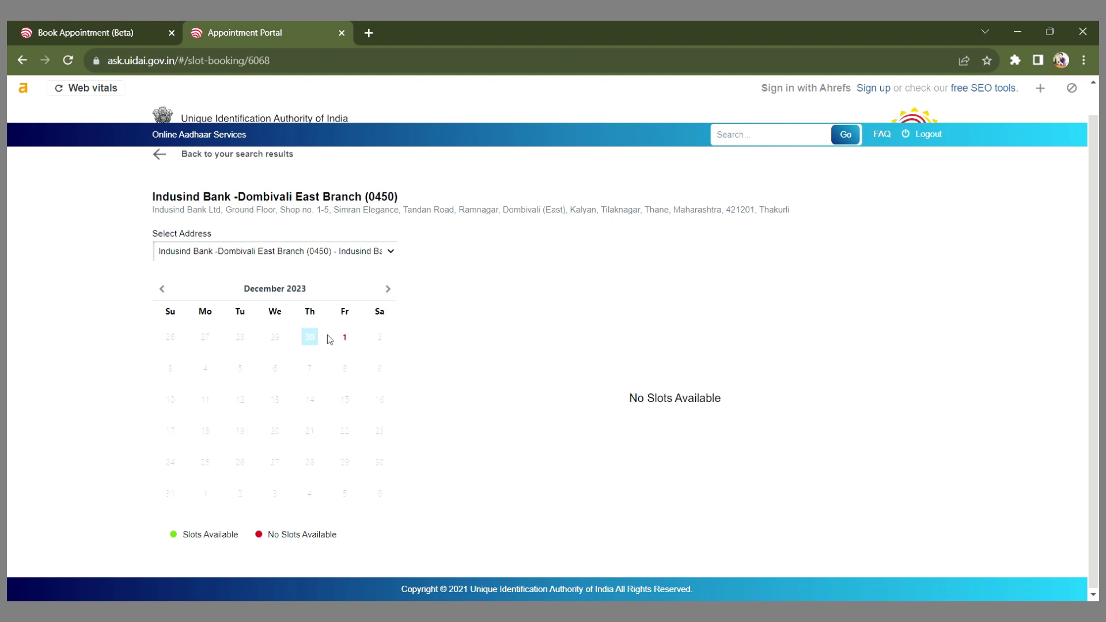